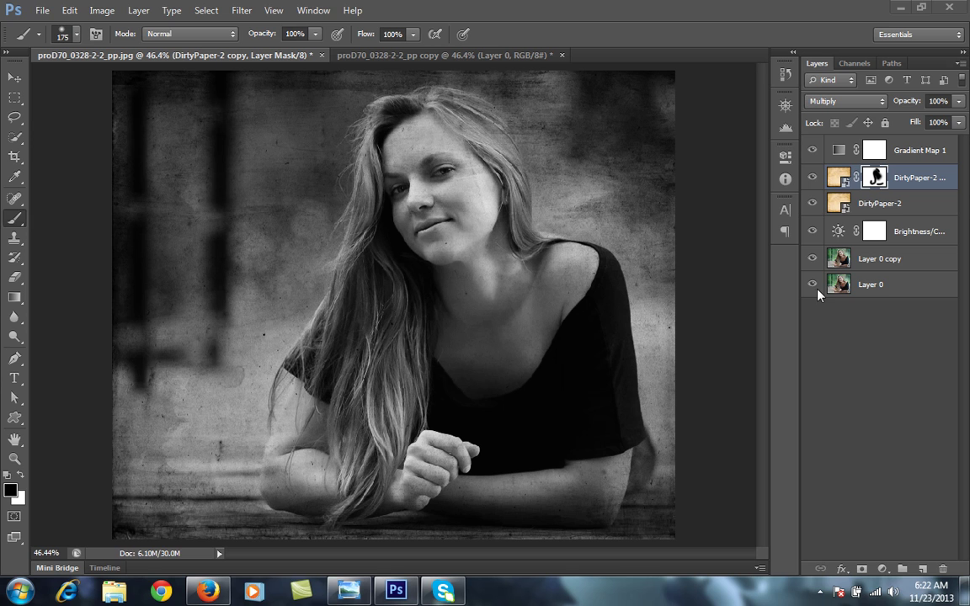
Step: Compare before and after by hiding and showing the DirtyPaper-2 texture layers and all effect layers
click(813, 178)
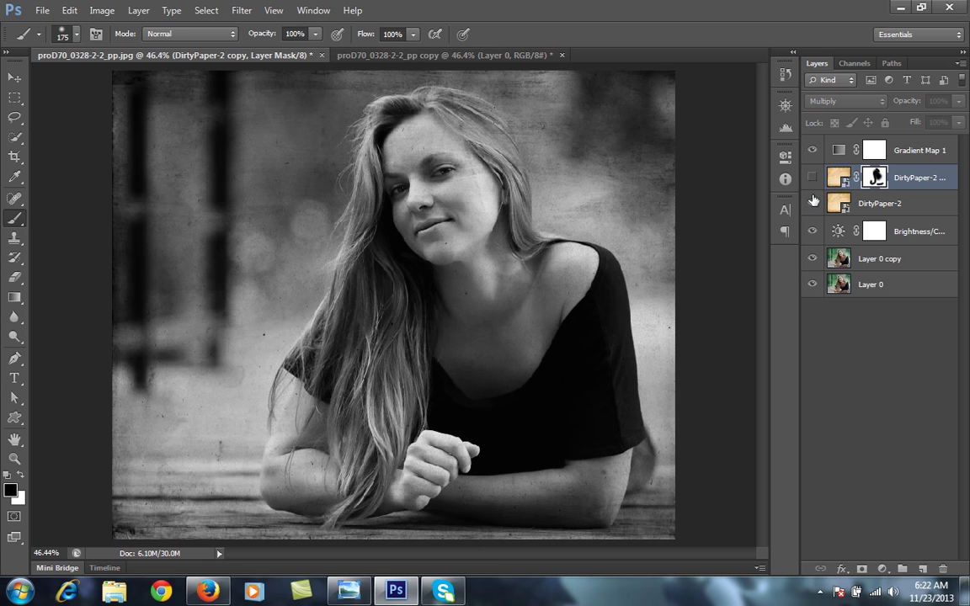
click(813, 203)
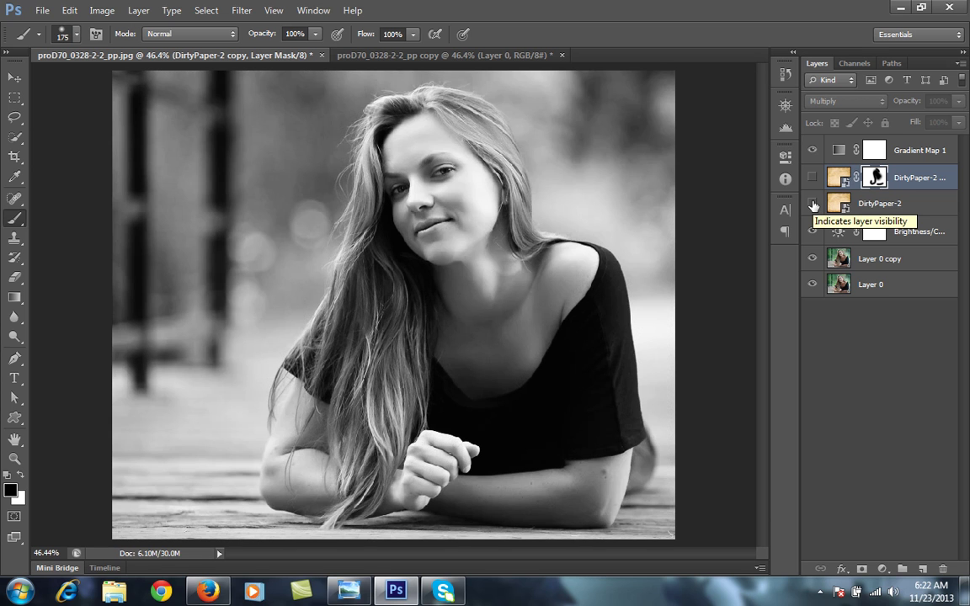
click(813, 203)
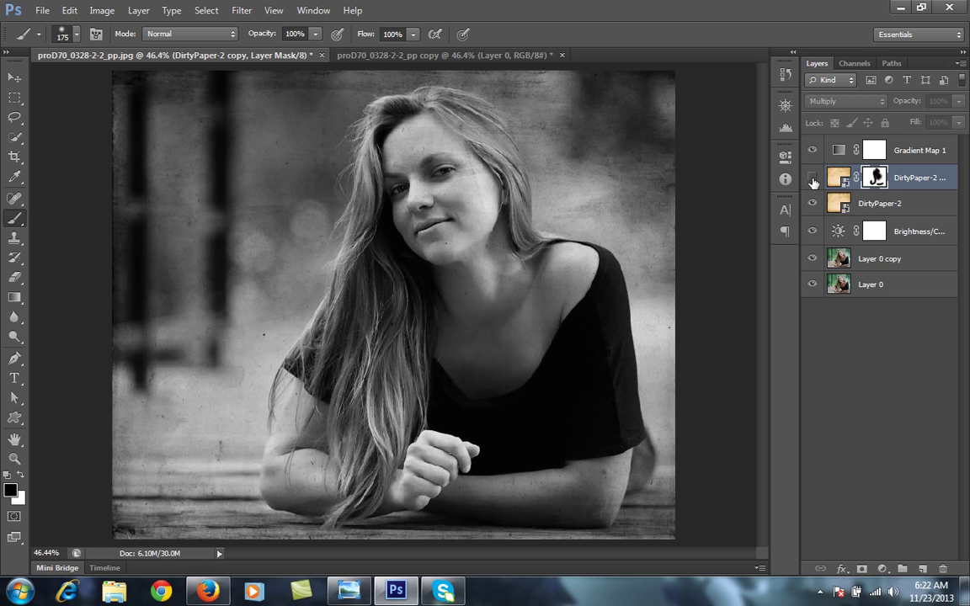
click(813, 178)
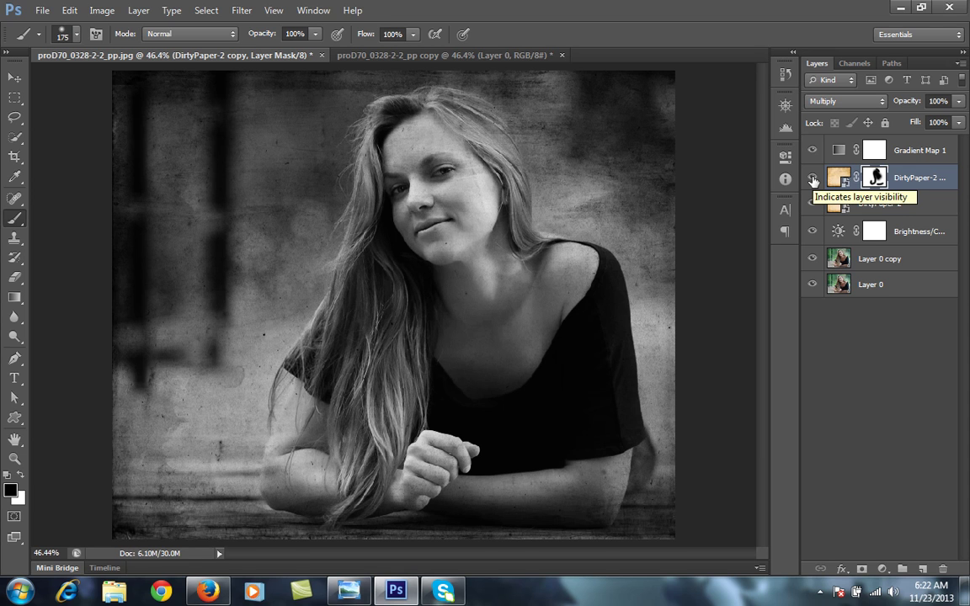
drag(812, 150, 811, 262)
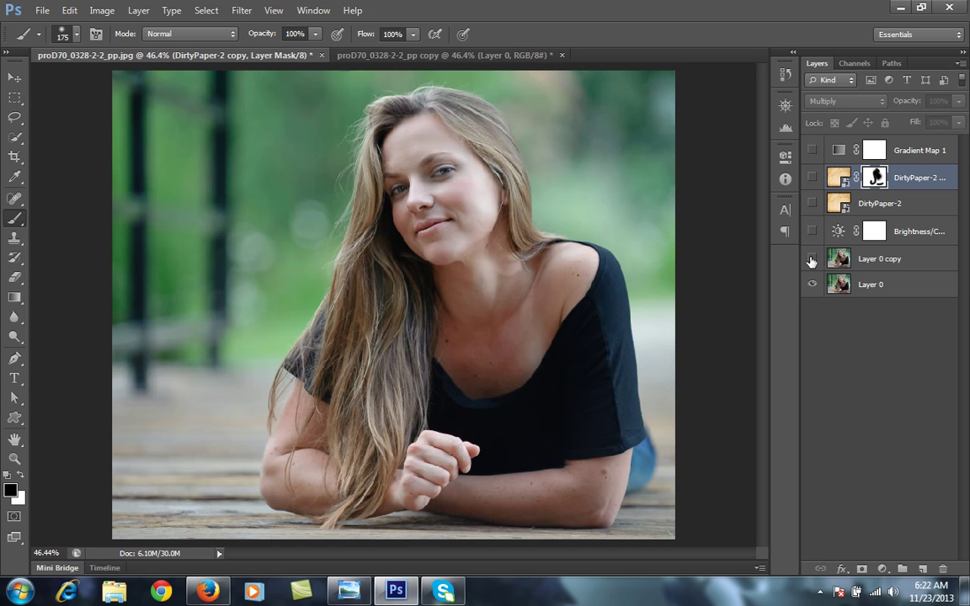
drag(811, 261, 813, 151)
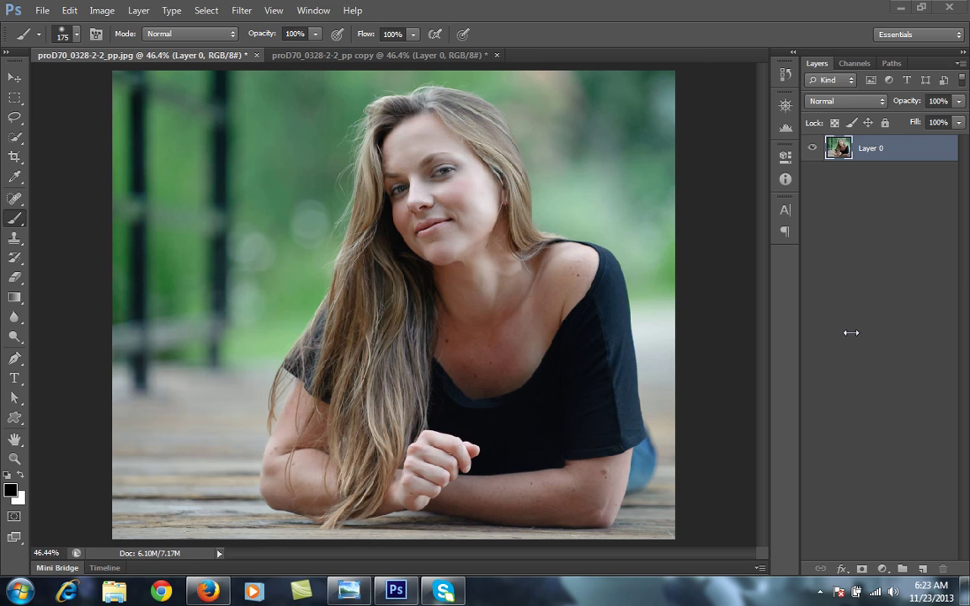
Step: Duplicate Layer 0 and zoom in on the copy with the Spot Healing Brush selected
click(903, 201)
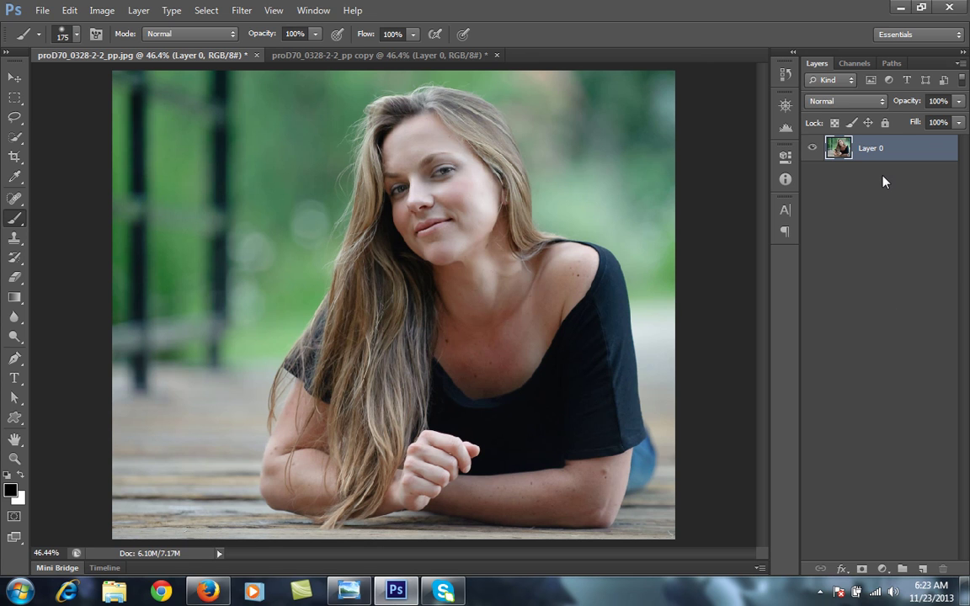
key(ctrl+j)
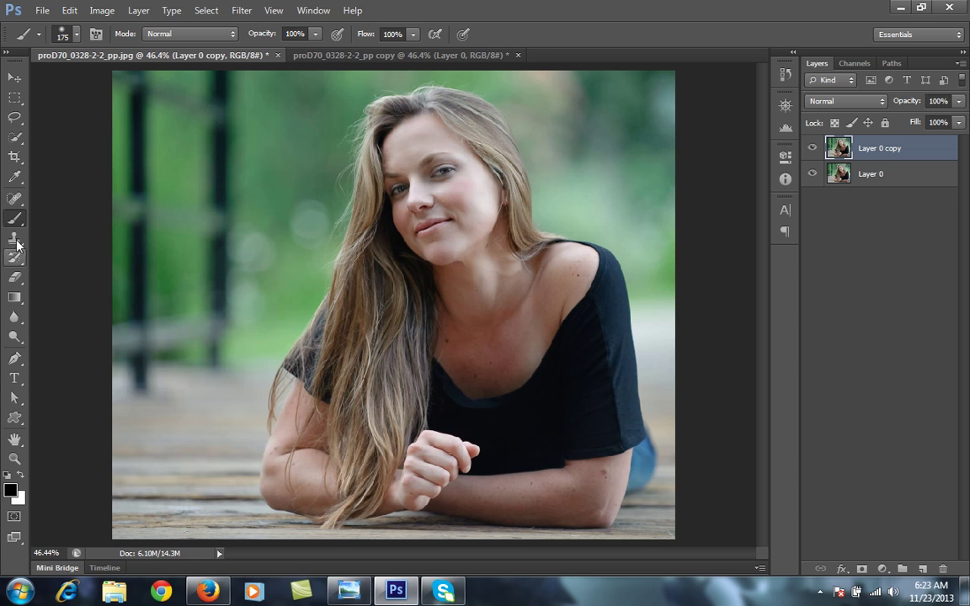
click(14, 198)
scroll(445, 335, up, 1)
scroll(446, 335, up, 4)
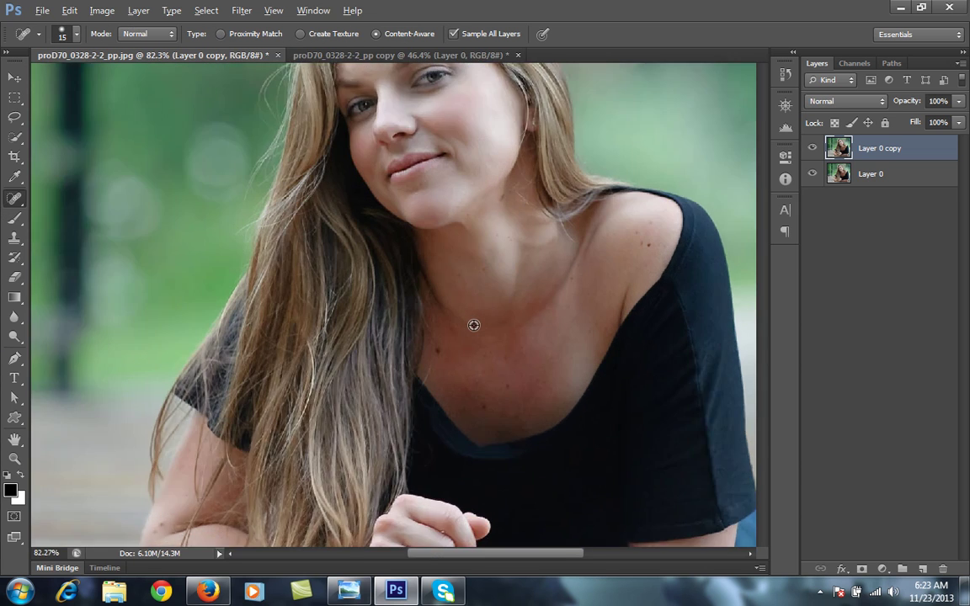
Step: Heal the blemishes on the neck and chest and the moles on the shoulder and neck
click(413, 375)
click(497, 467)
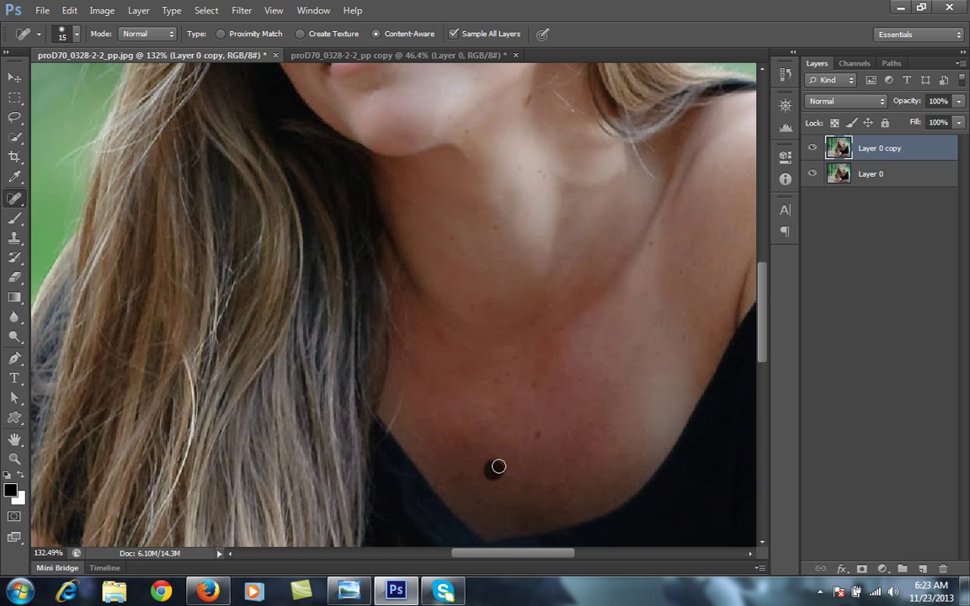
click(534, 431)
click(533, 380)
drag(463, 315, 273, 376)
click(598, 243)
click(591, 235)
click(581, 219)
click(598, 204)
click(341, 156)
key(ctrl+0)
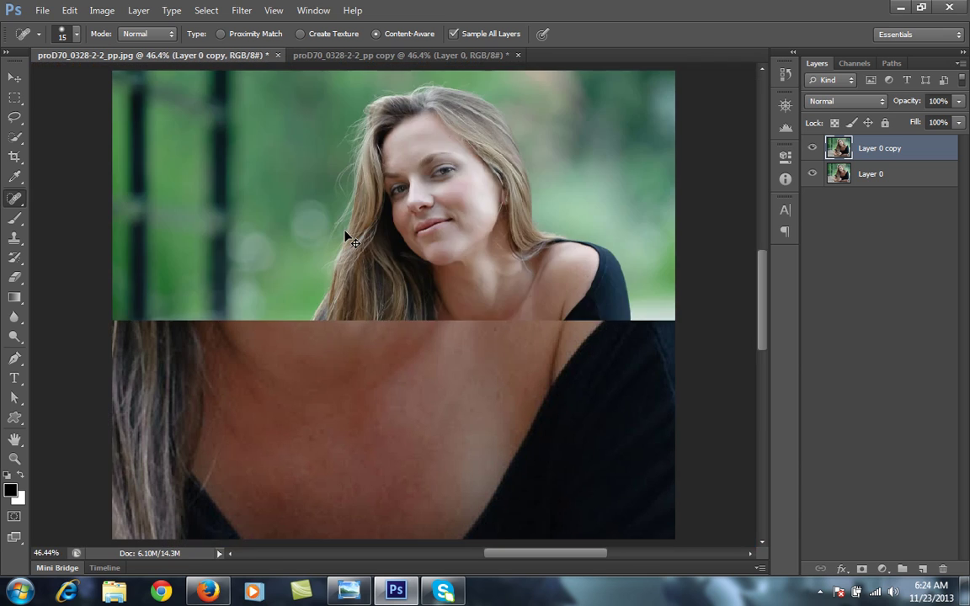
Step: Apply Imagenomic Portraiture to the layer copy using its Smoothing: Normal settings
click(242, 11)
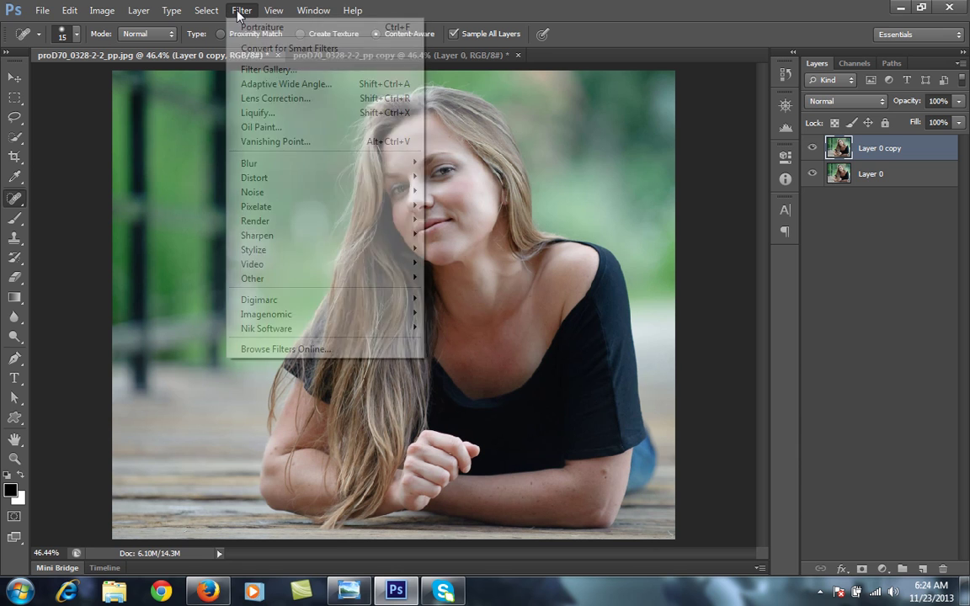
mouse_move(341, 315)
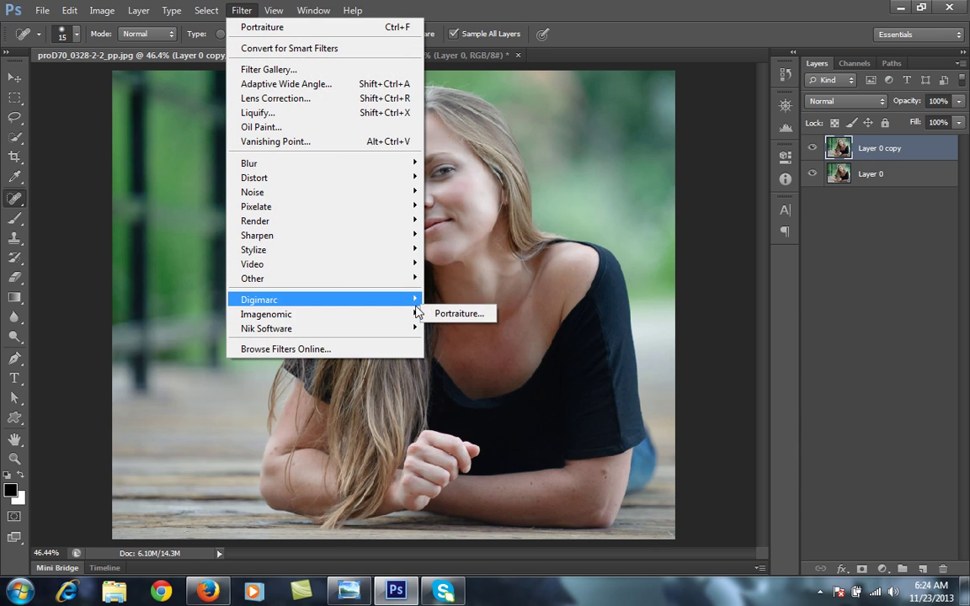
click(442, 315)
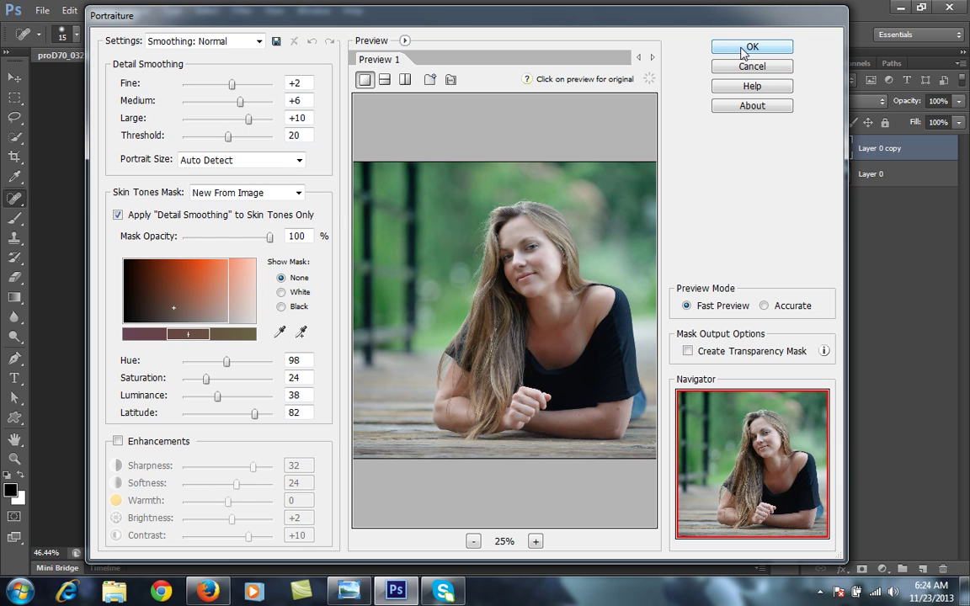
click(745, 50)
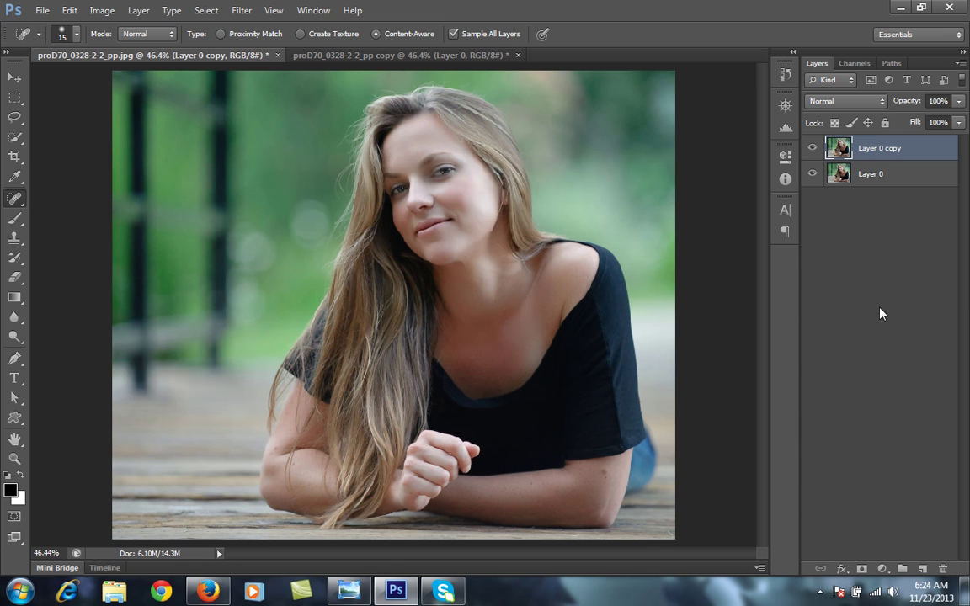
Step: Add a Brightness/Contrast adjustment layer with Contrast raised to 45
click(882, 570)
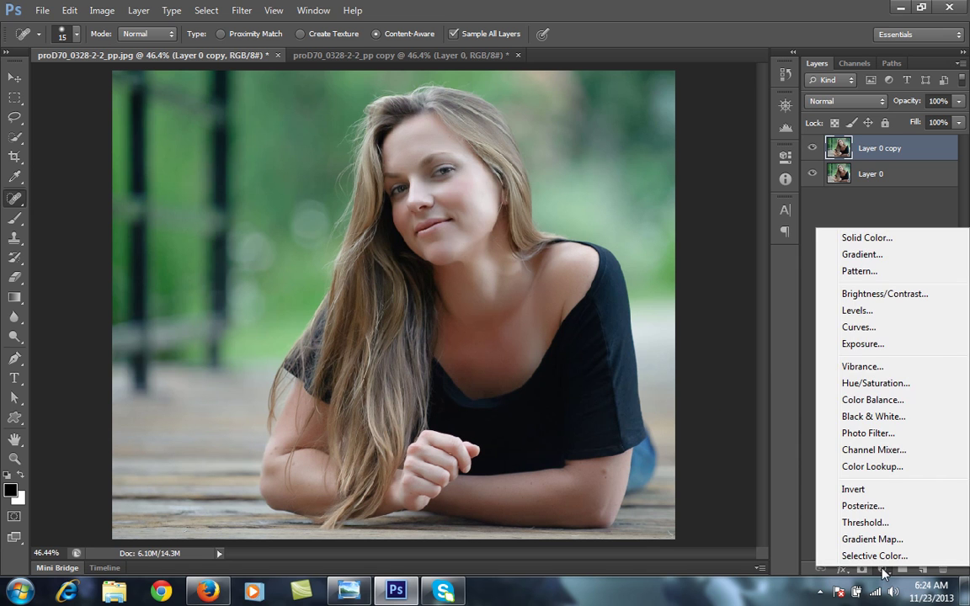
click(888, 294)
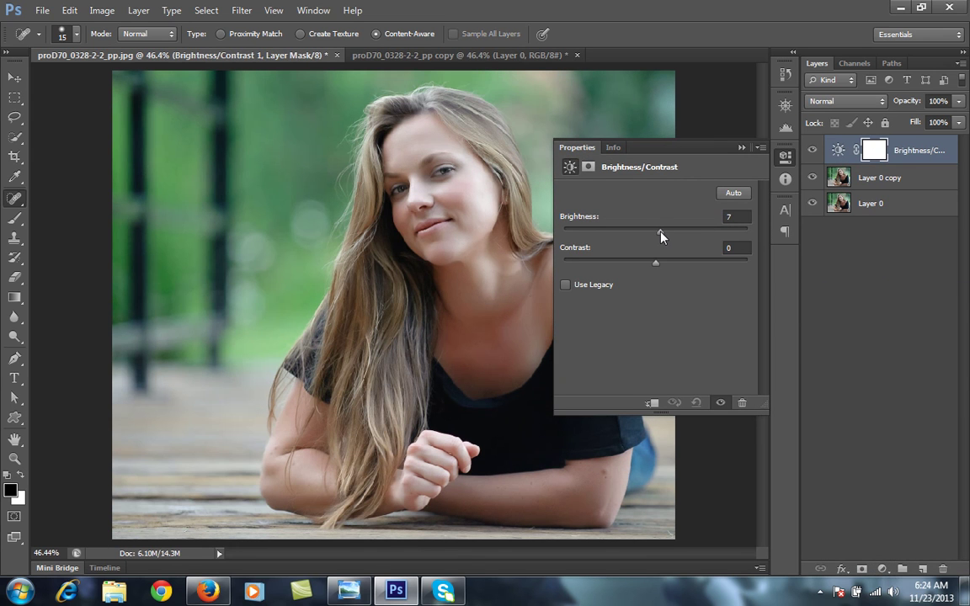
drag(665, 262, 696, 262)
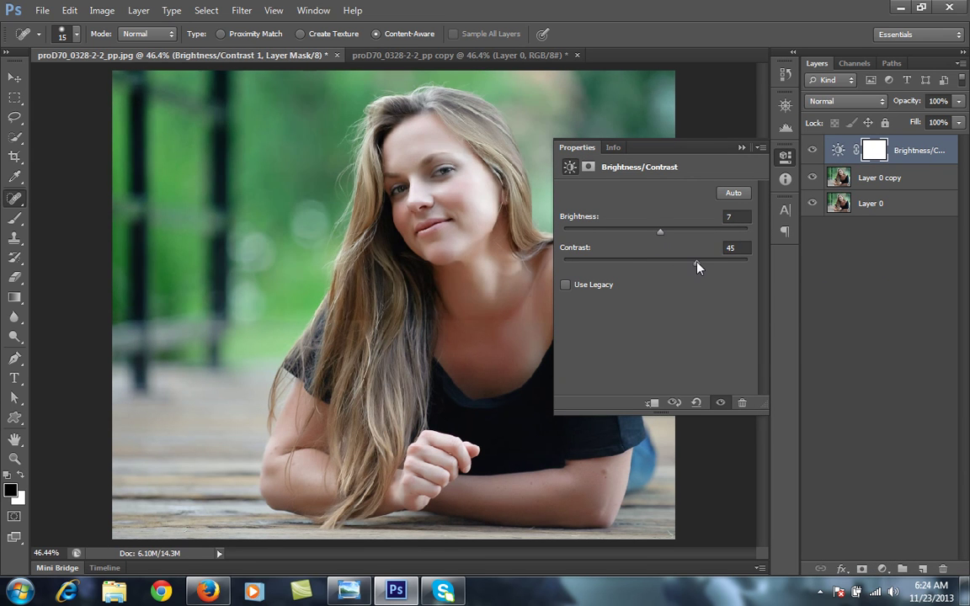
click(785, 156)
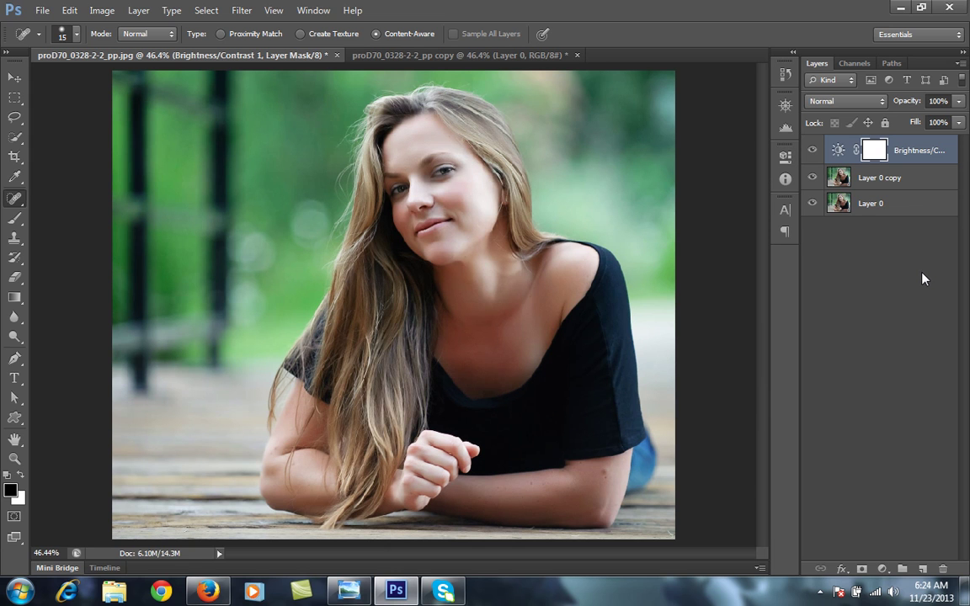
Step: Add a Gradient Map adjustment layer to turn the photo black-and-white
click(883, 568)
click(884, 540)
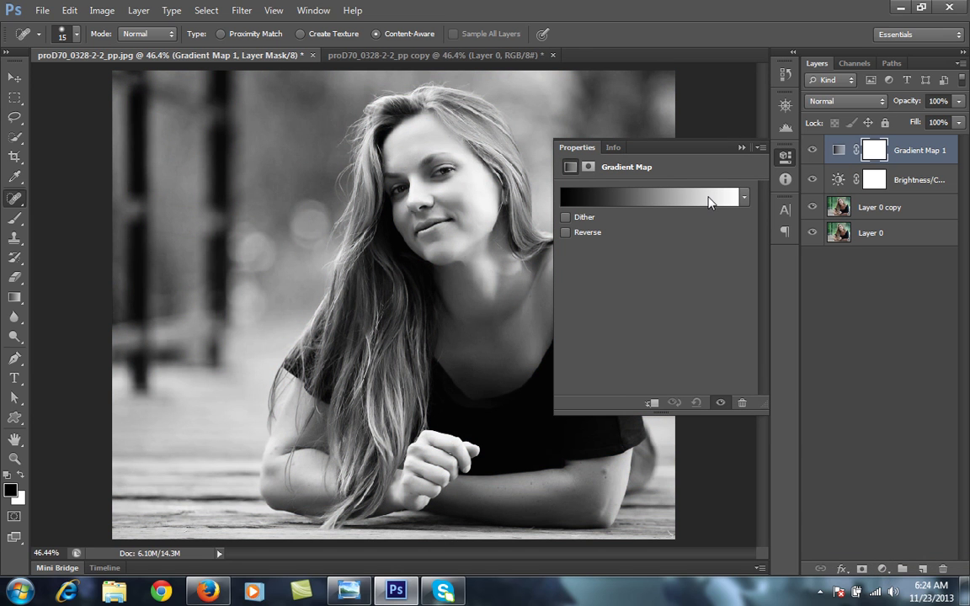
click(742, 148)
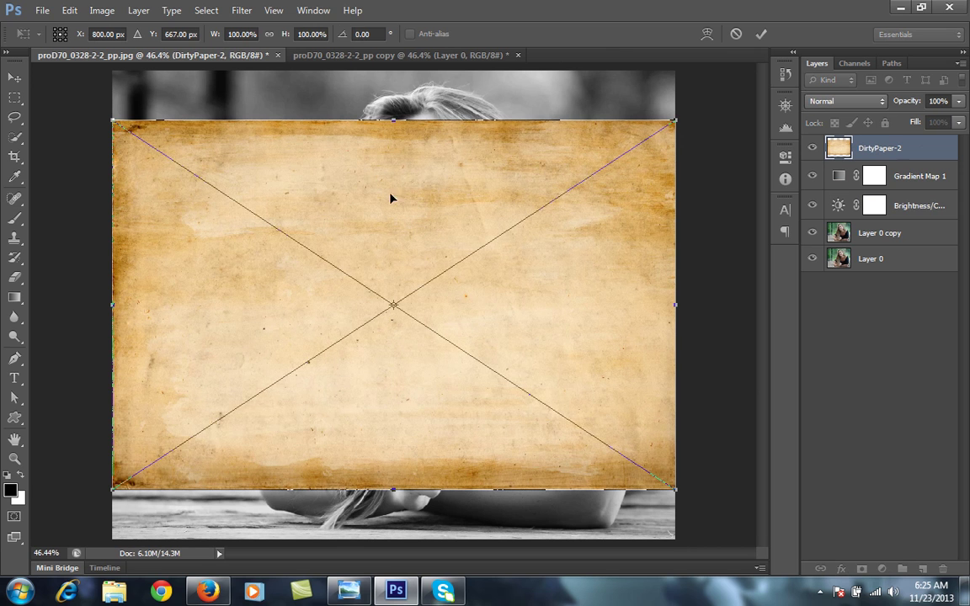
Step: Free Transform the DirtyPaper-2 texture to stretch it from the canvas top to bottom
drag(394, 123, 391, 71)
drag(393, 489, 394, 559)
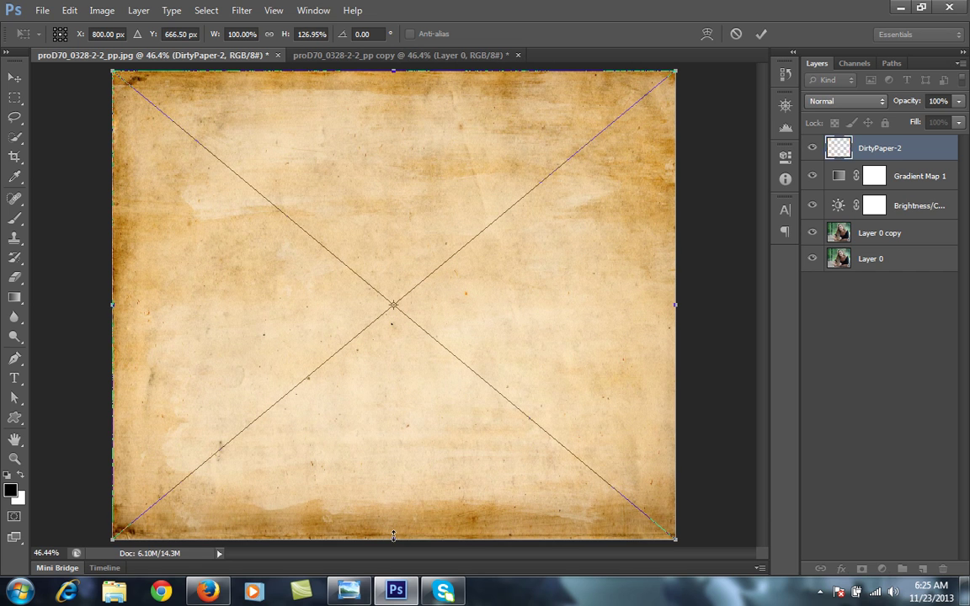
key(j)
click(761, 34)
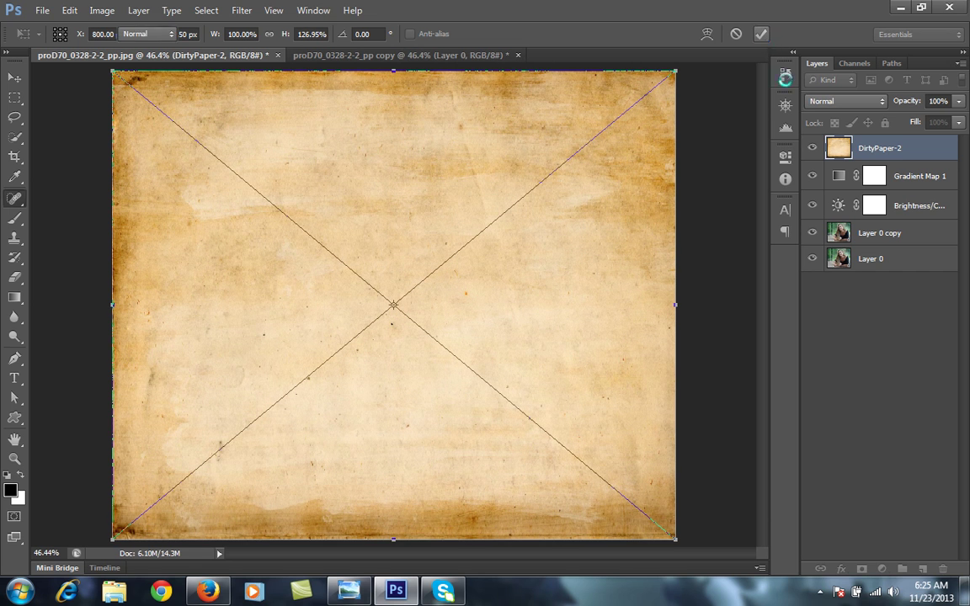
Step: Set the texture's blend mode to Multiply, move it below Gradient Map 1, and duplicate it
click(870, 108)
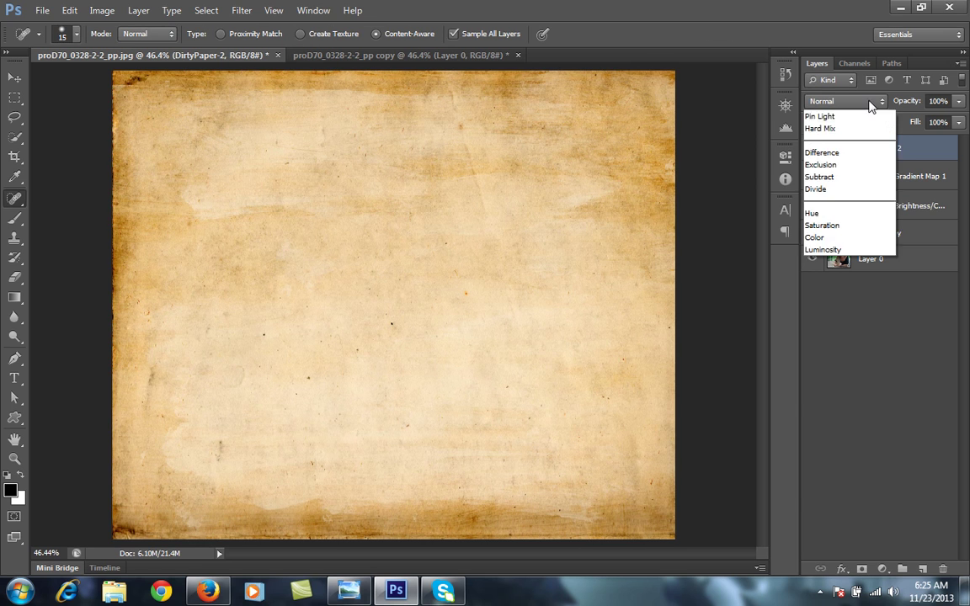
click(838, 312)
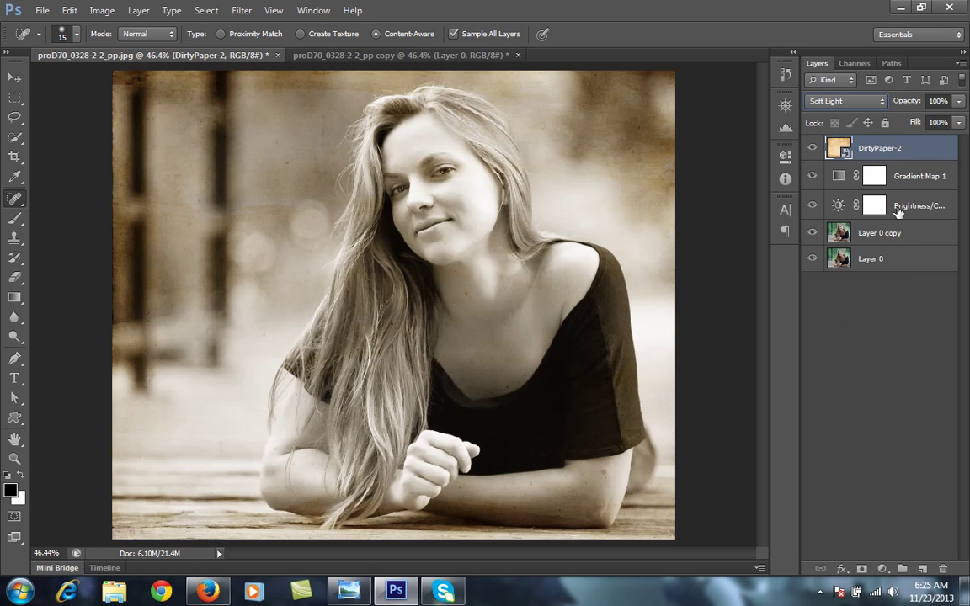
click(846, 101)
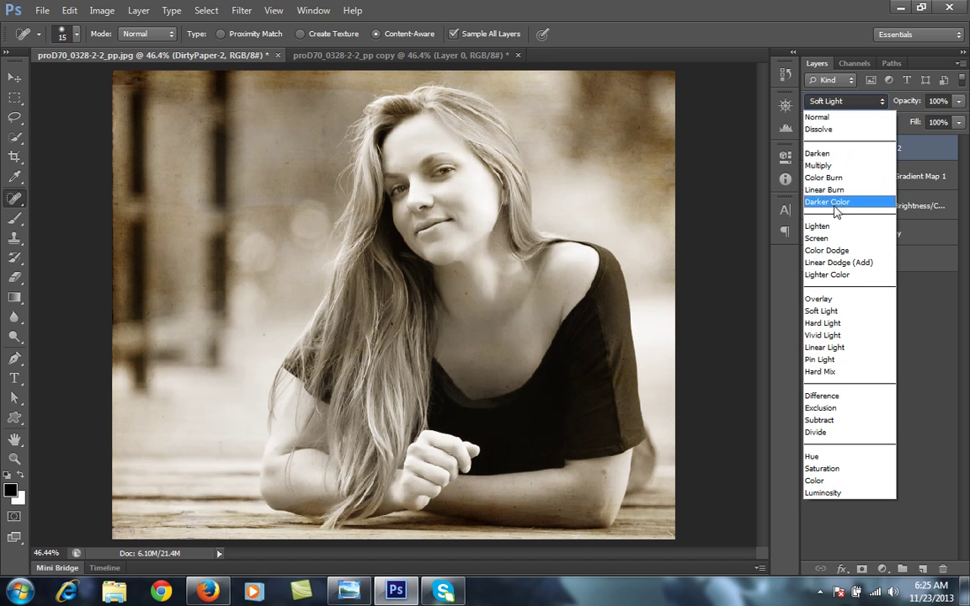
click(839, 167)
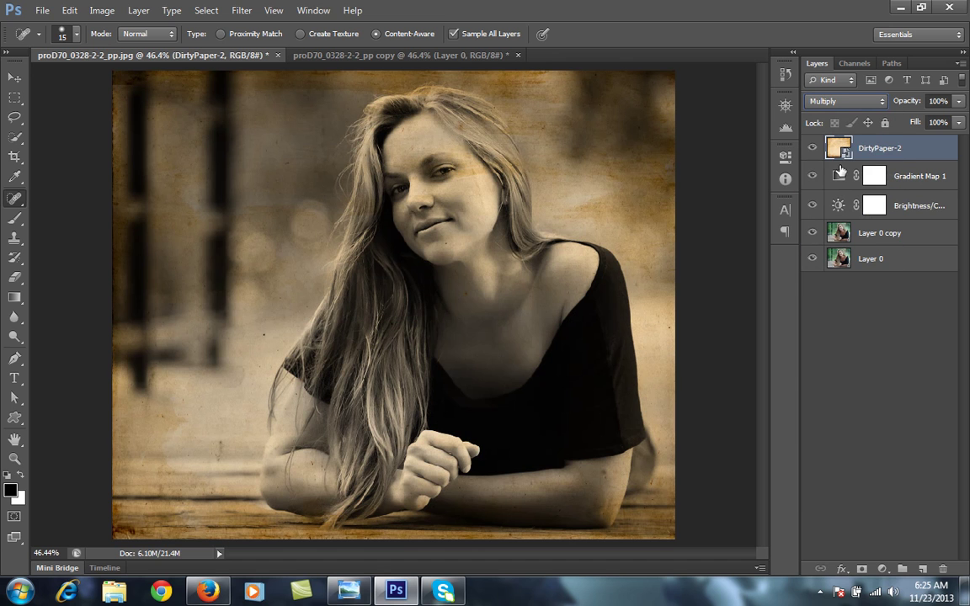
drag(909, 145, 899, 190)
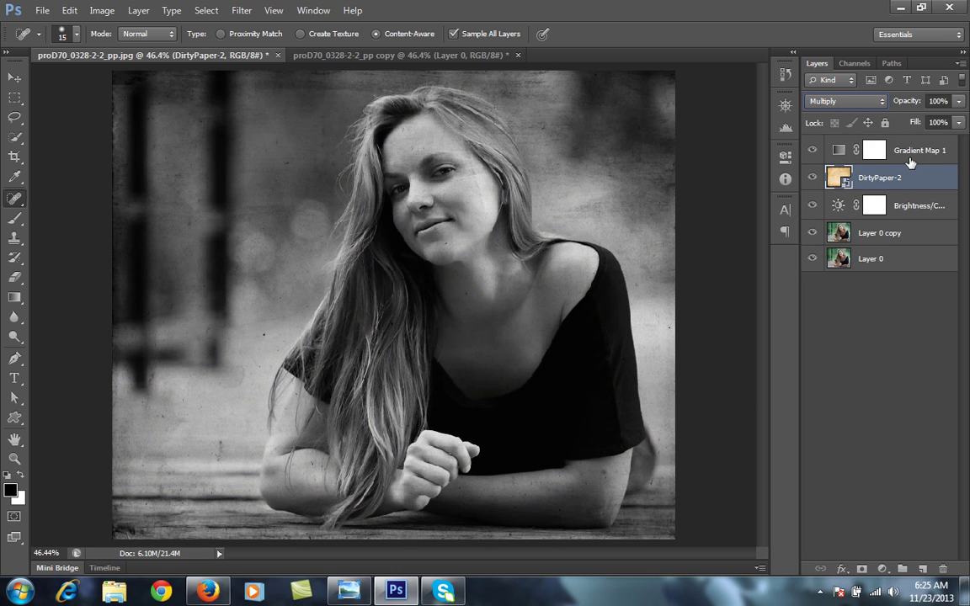
drag(884, 206, 884, 190)
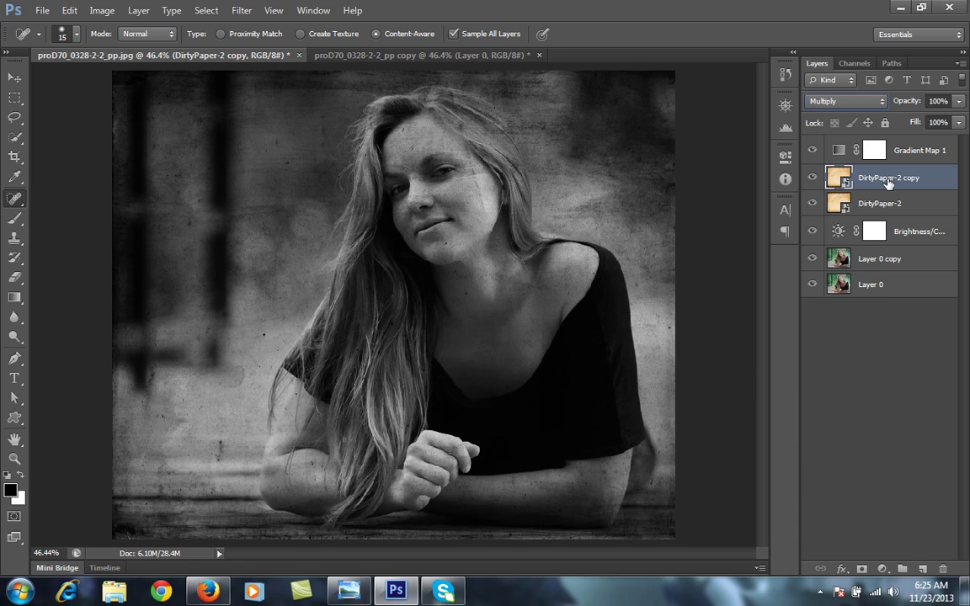
Step: Add a layer mask to DirtyPaper-2 copy and brush black over the face and skin
click(862, 571)
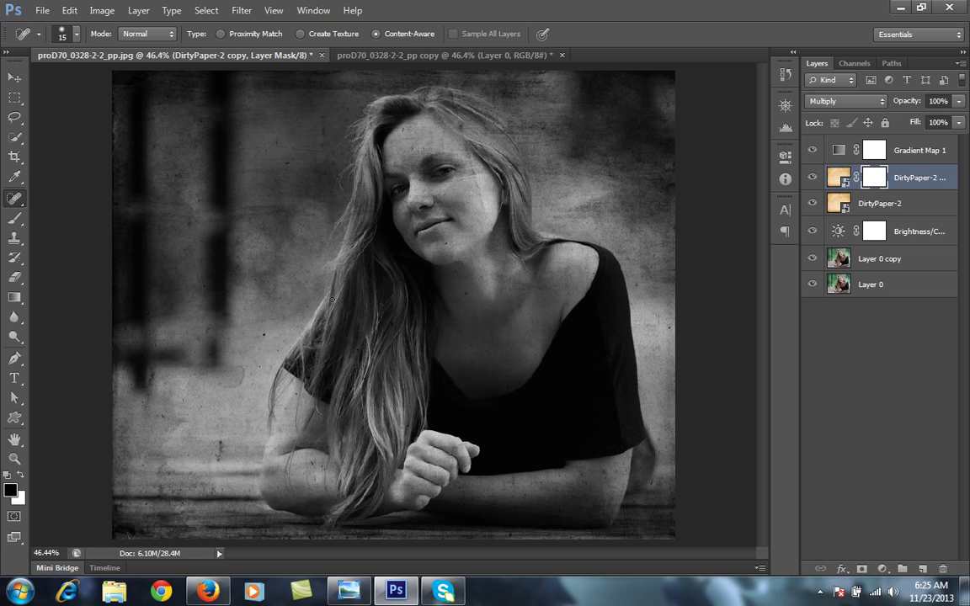
key(b)
mouse_move(445, 250)
mouse_down()
mouse_move(385, 160)
mouse_move(396, 231)
mouse_move(416, 152)
mouse_move(415, 192)
mouse_move(367, 152)
mouse_move(411, 232)
mouse_move(379, 169)
mouse_move(374, 108)
mouse_move(434, 126)
mouse_move(497, 228)
mouse_move(444, 288)
mouse_move(341, 176)
mouse_move(304, 326)
mouse_move(389, 289)
mouse_move(403, 322)
mouse_move(362, 395)
mouse_move(337, 404)
mouse_move(353, 486)
mouse_move(304, 401)
mouse_move(257, 425)
mouse_move(488, 498)
mouse_move(564, 497)
mouse_move(551, 425)
mouse_move(598, 371)
mouse_move(574, 278)
mouse_move(532, 368)
mouse_move(450, 399)
mouse_move(537, 435)
mouse_move(611, 329)
mouse_move(620, 428)
mouse_move(606, 340)
mouse_move(539, 444)
mouse_move(615, 401)
mouse_up()
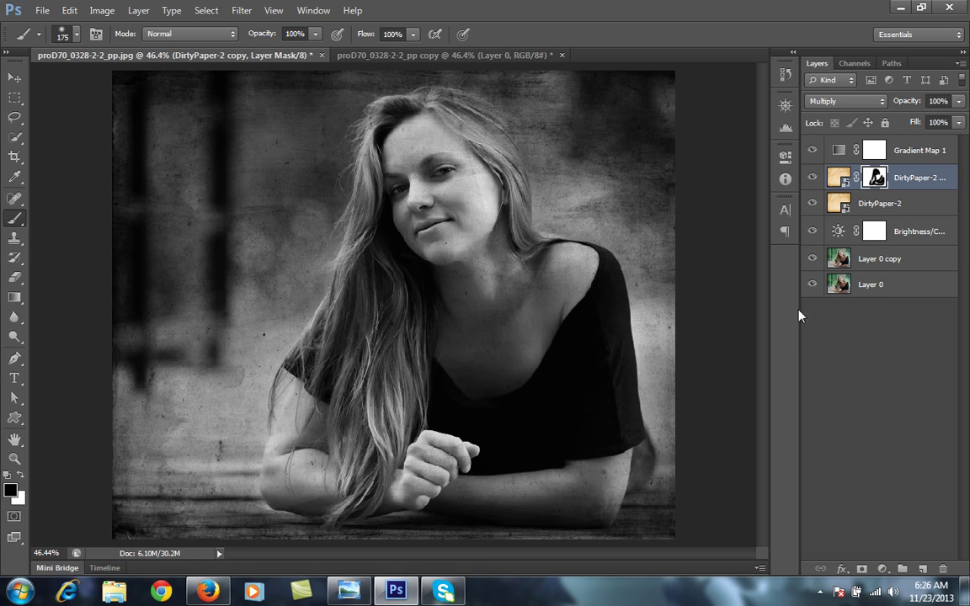
click(812, 259)
click(811, 231)
drag(812, 152, 814, 202)
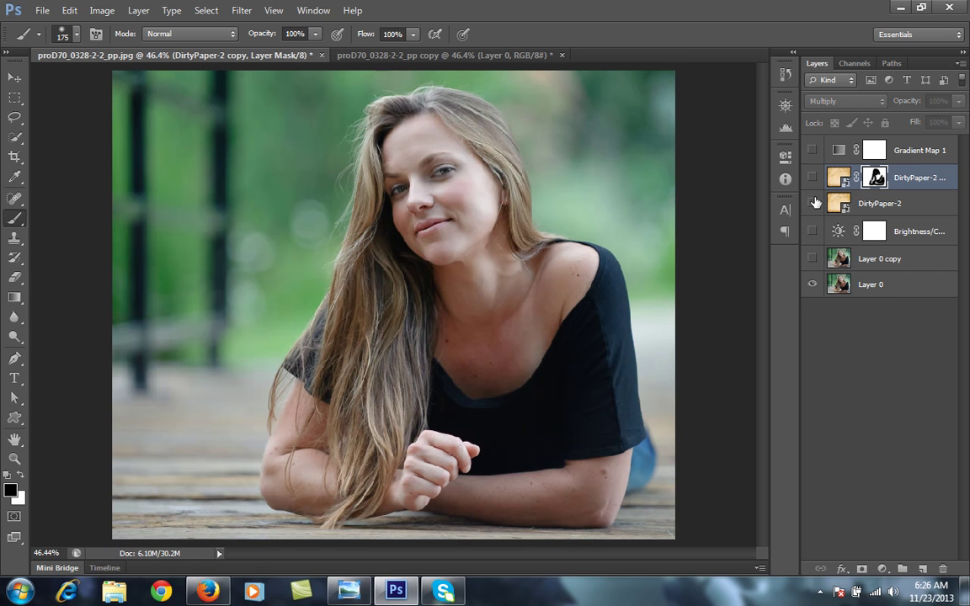
drag(811, 152, 813, 258)
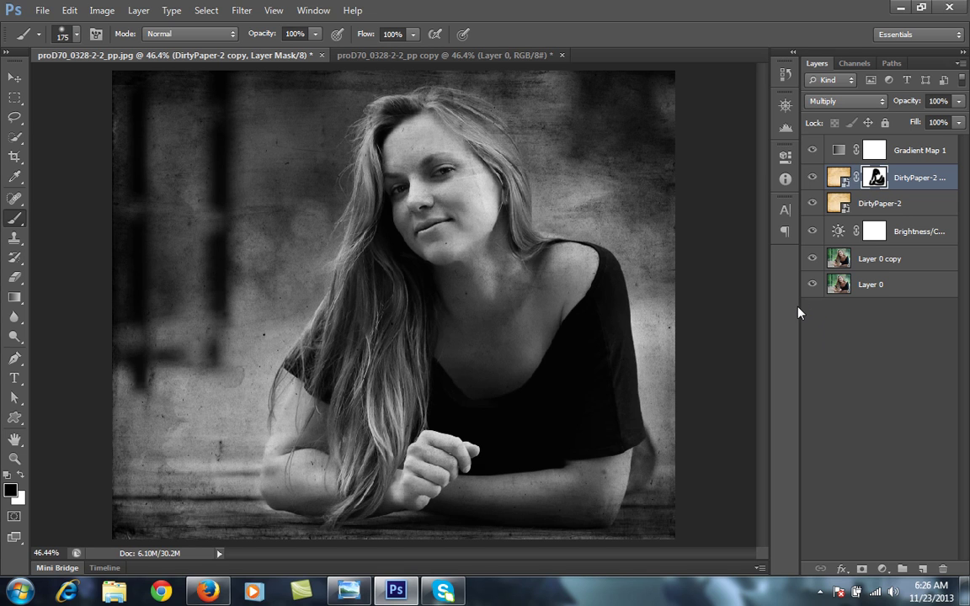
click(850, 108)
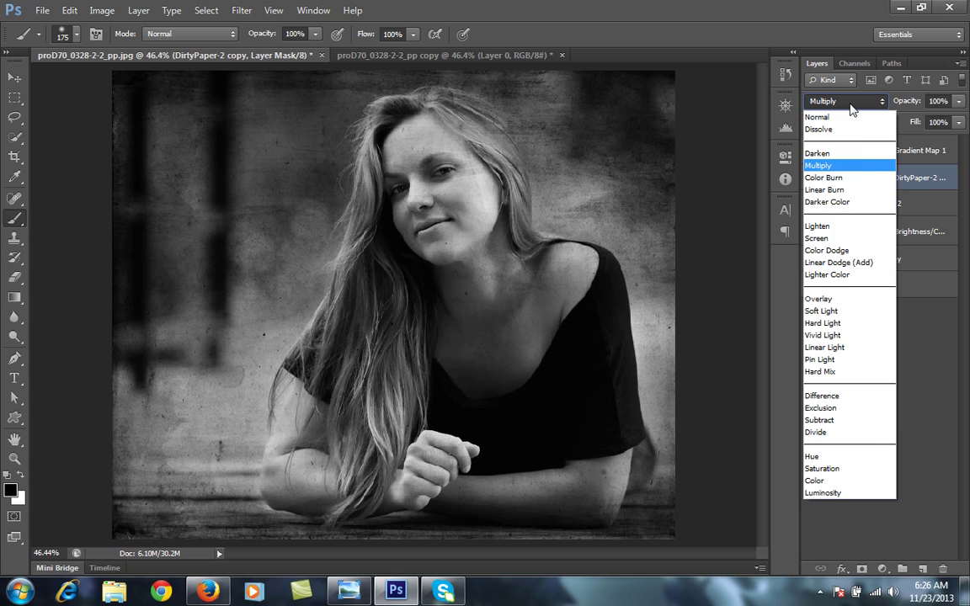
click(850, 108)
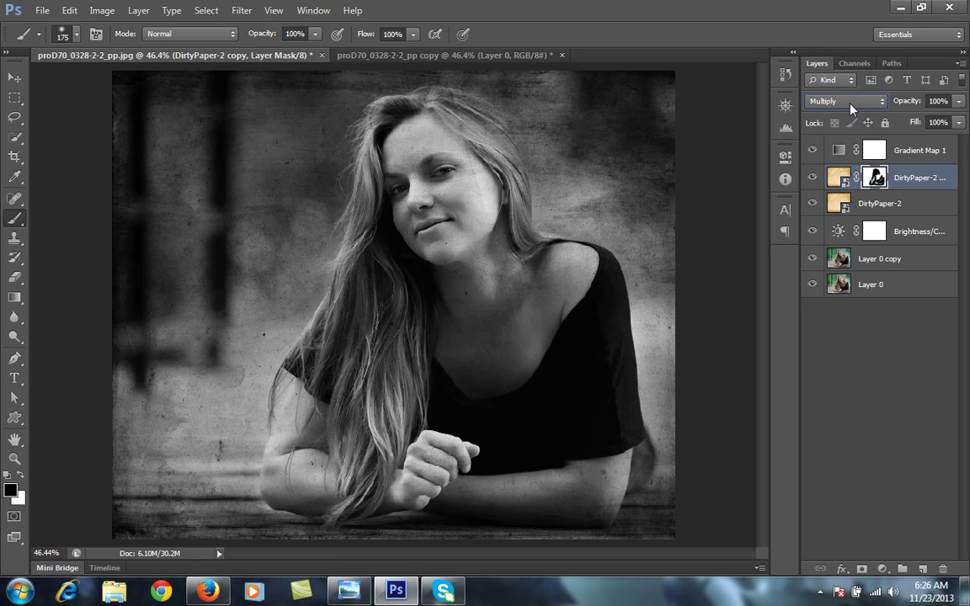